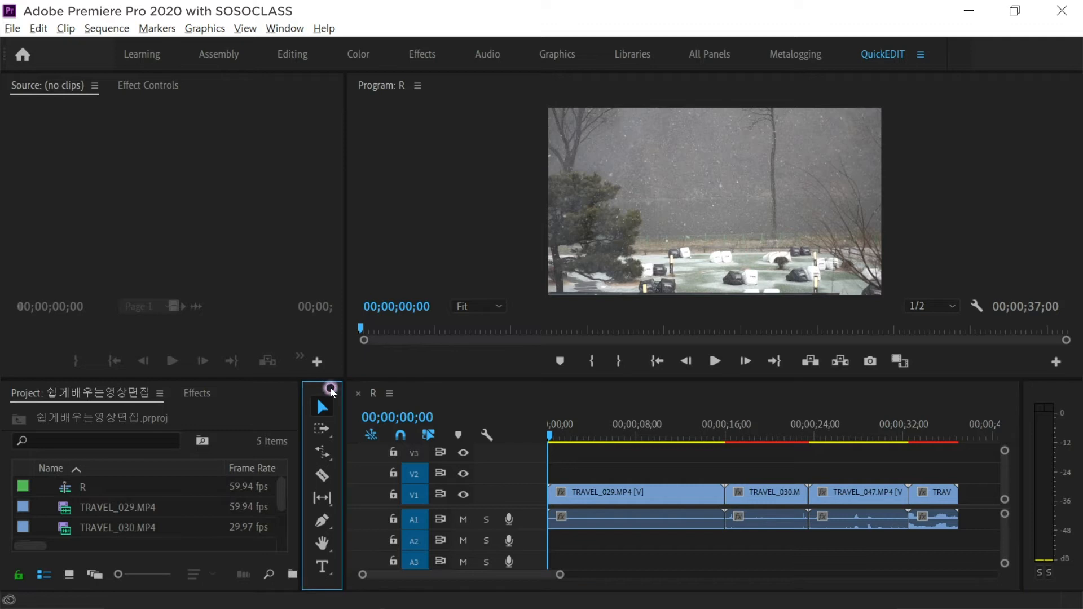
# Speed up the TRAVEL_029.MP4 clip by shortening it to about 2 seconds with the Rate Stretch tool, and play it.
pyautogui.press('r')
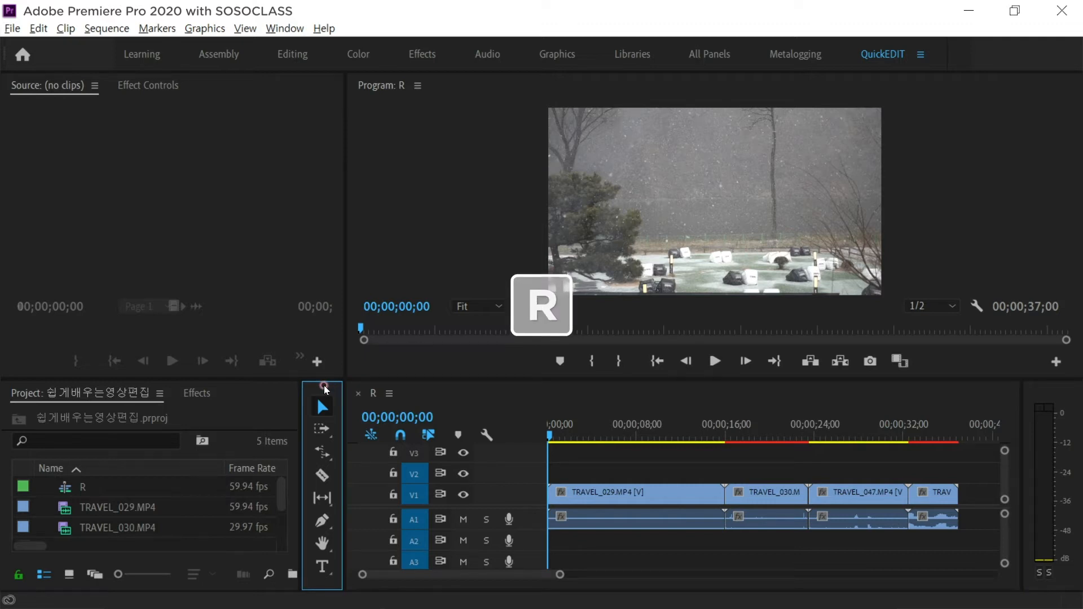
pyautogui.press('r')
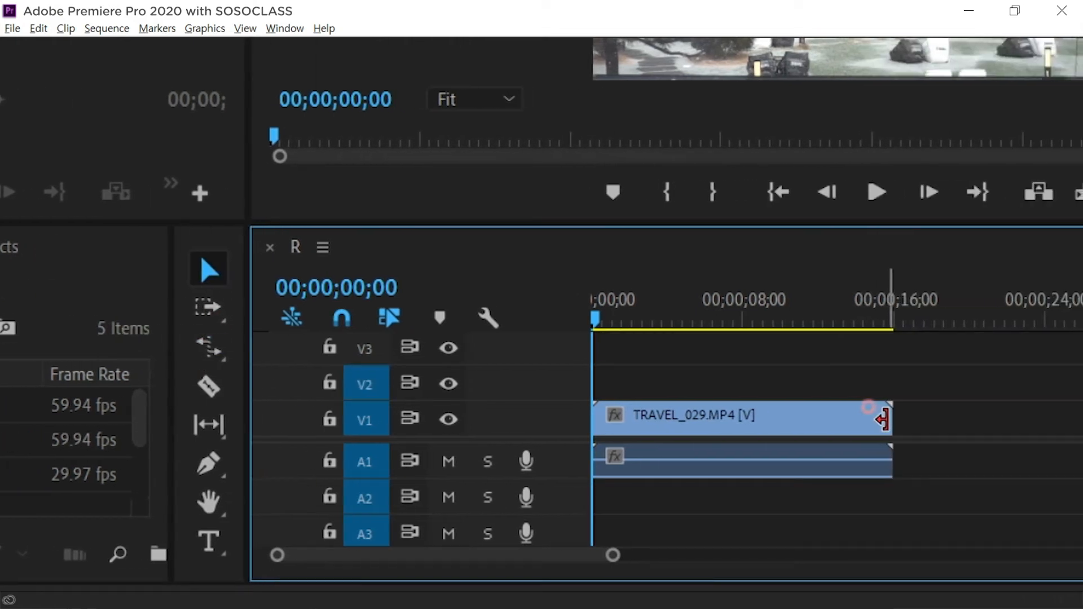
pyautogui.press('b')
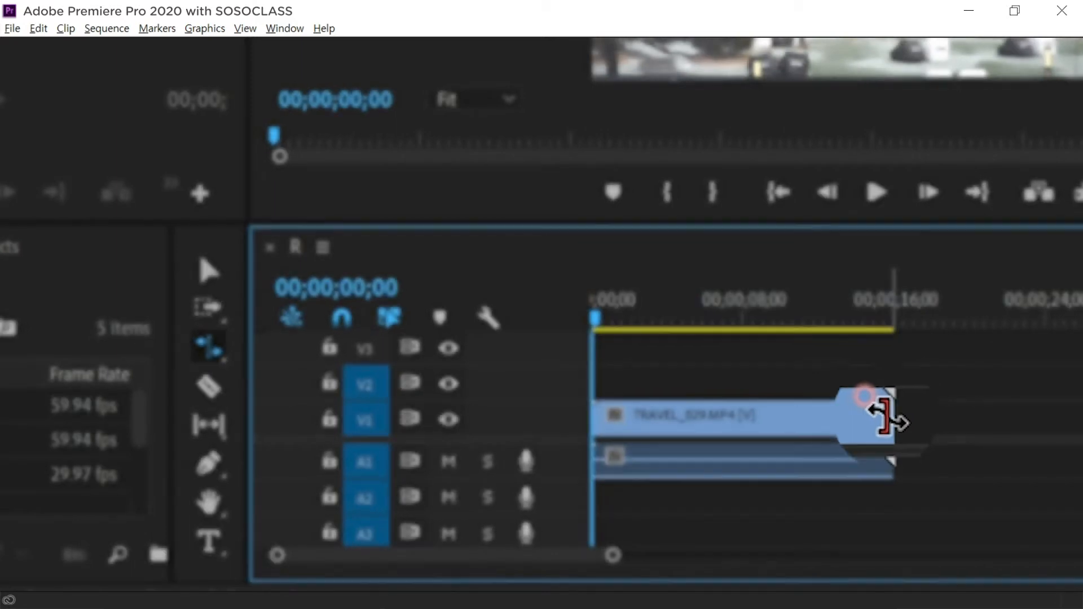
pyautogui.click(887, 417)
pyautogui.moveTo(853, 421); pyautogui.dragTo(606, 417)
pyautogui.press('v')
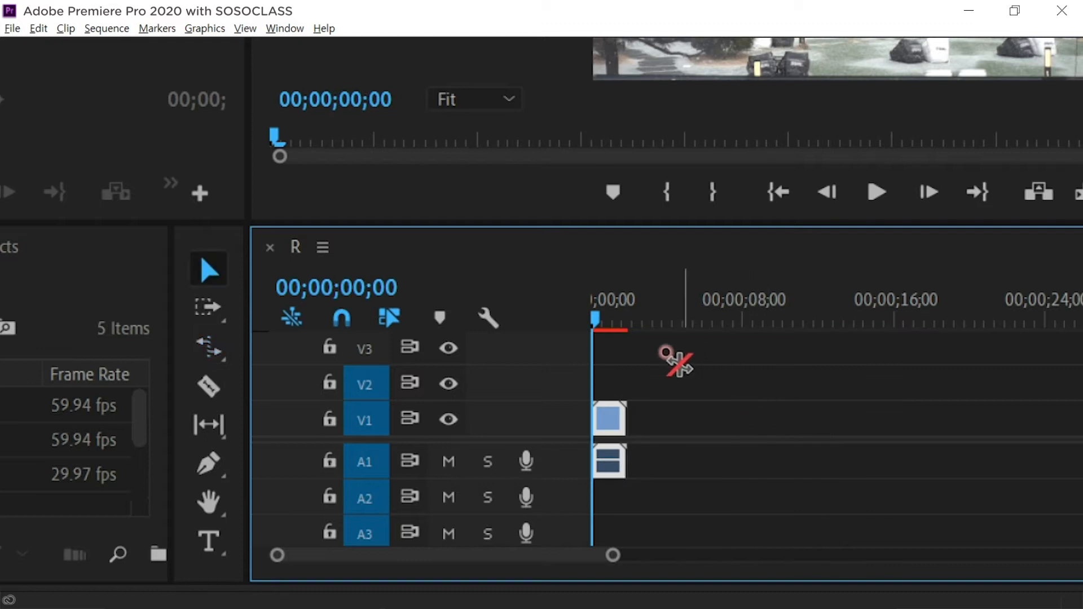
pyautogui.click(698, 381)
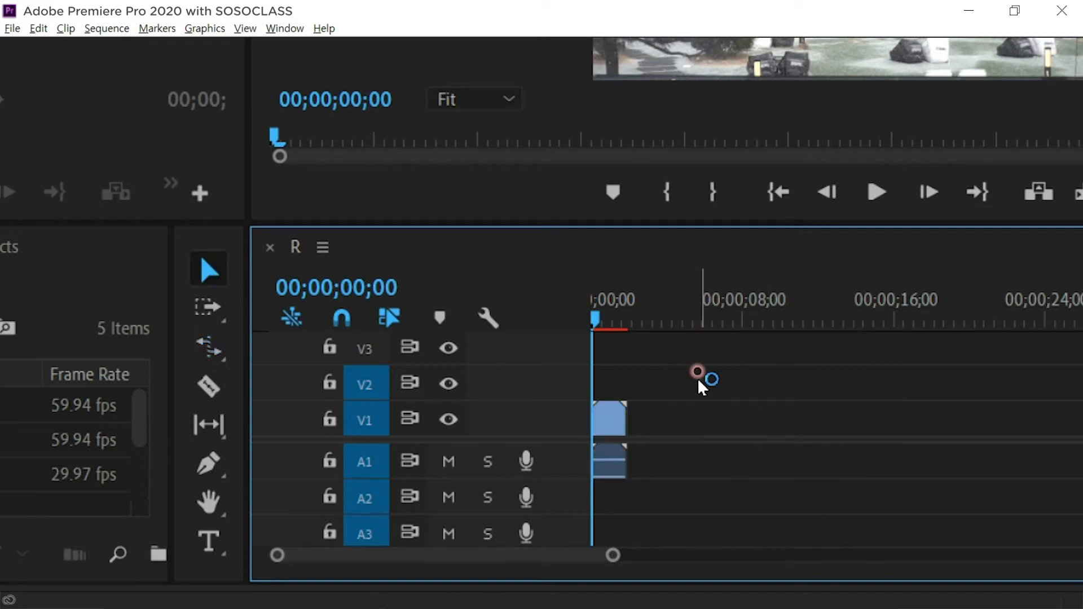
pyautogui.press('space')
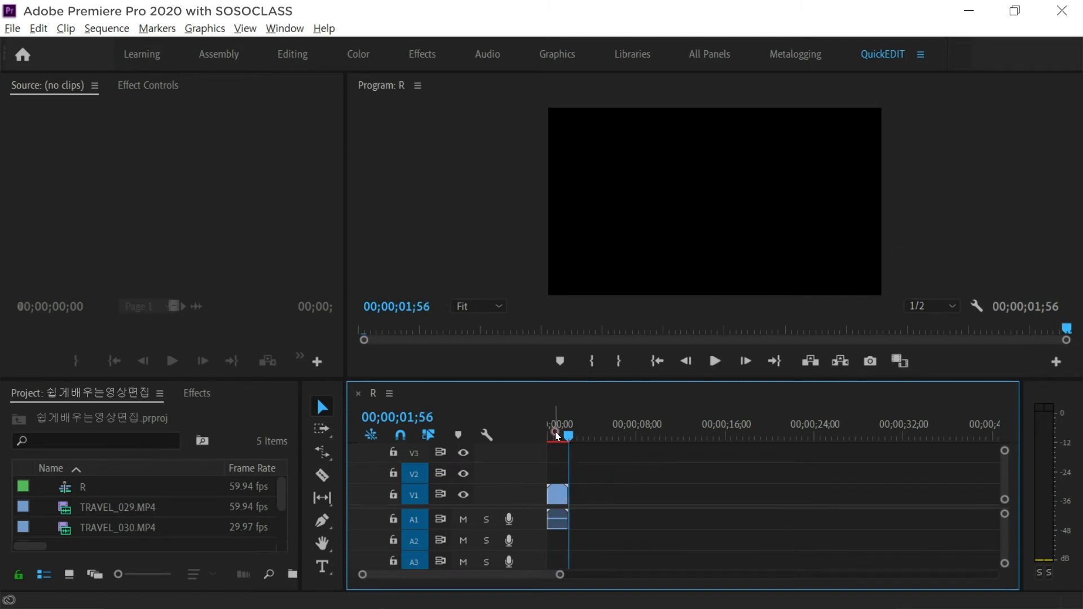
# Undo the rate stretch, play TRAVEL_029.MP4 briefly from the beginning, and return the playhead to the start.
pyautogui.hotkey('ctrl', 'z')
pyautogui.press('Home')
pyautogui.press('space')
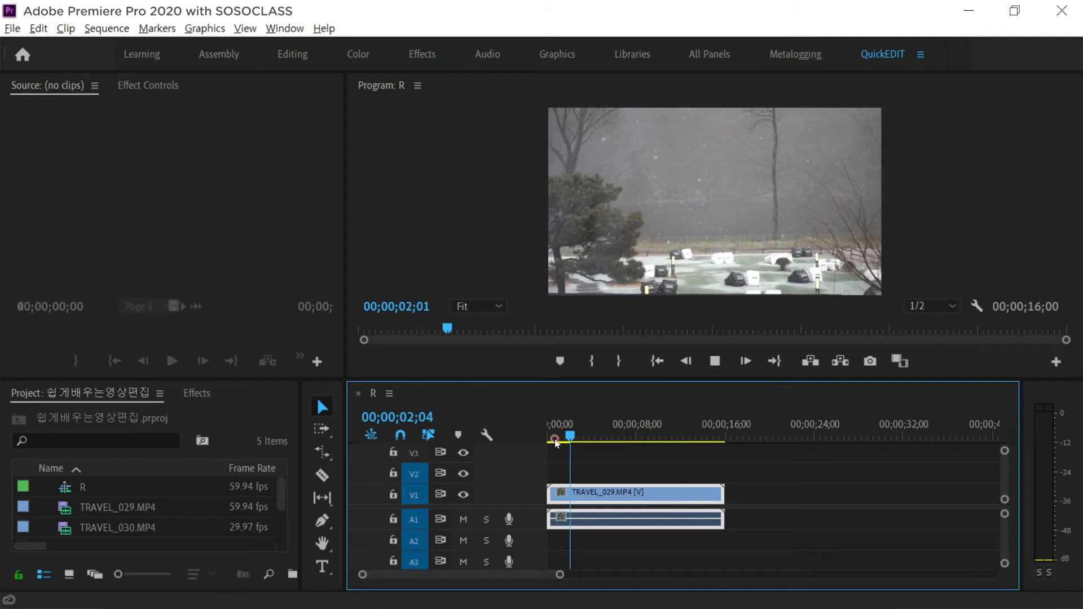
pyautogui.press('Home')
pyautogui.click(612, 459)
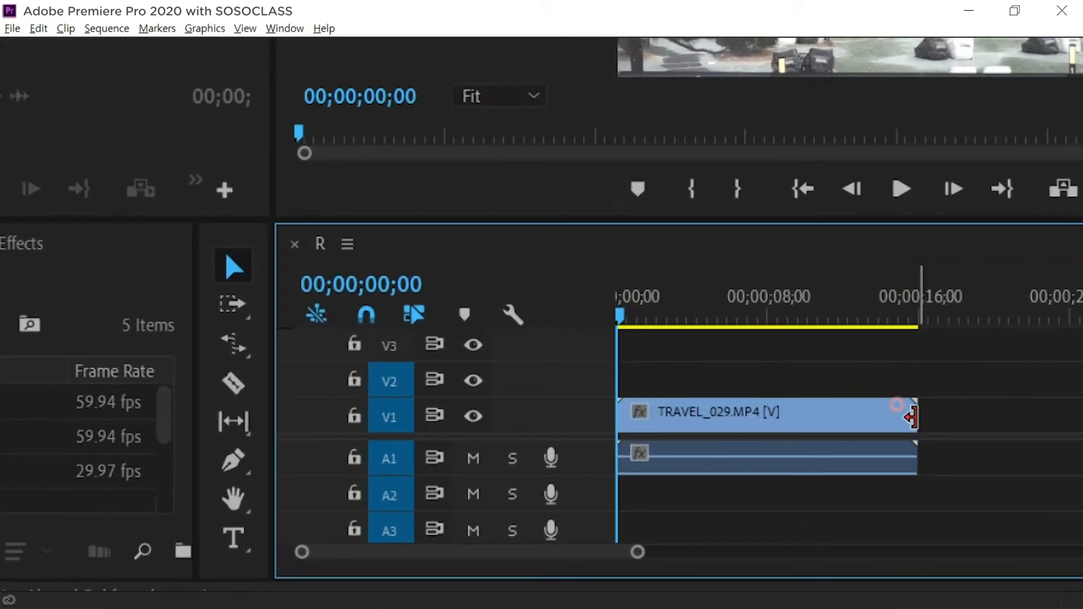
# Trim the end of TRAVEL_029.MP4 to about 6 seconds, then extend it back to its full length.
pyautogui.moveTo(908, 424); pyautogui.dragTo(729, 423)
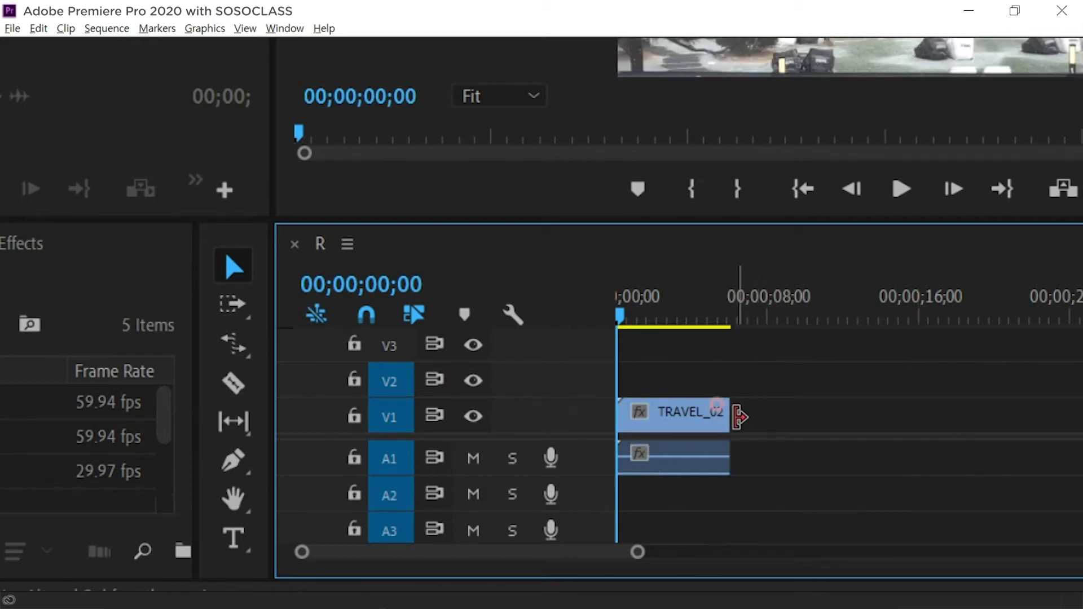
pyautogui.click(729, 420)
pyautogui.moveTo(732, 420); pyautogui.dragTo(970, 406)
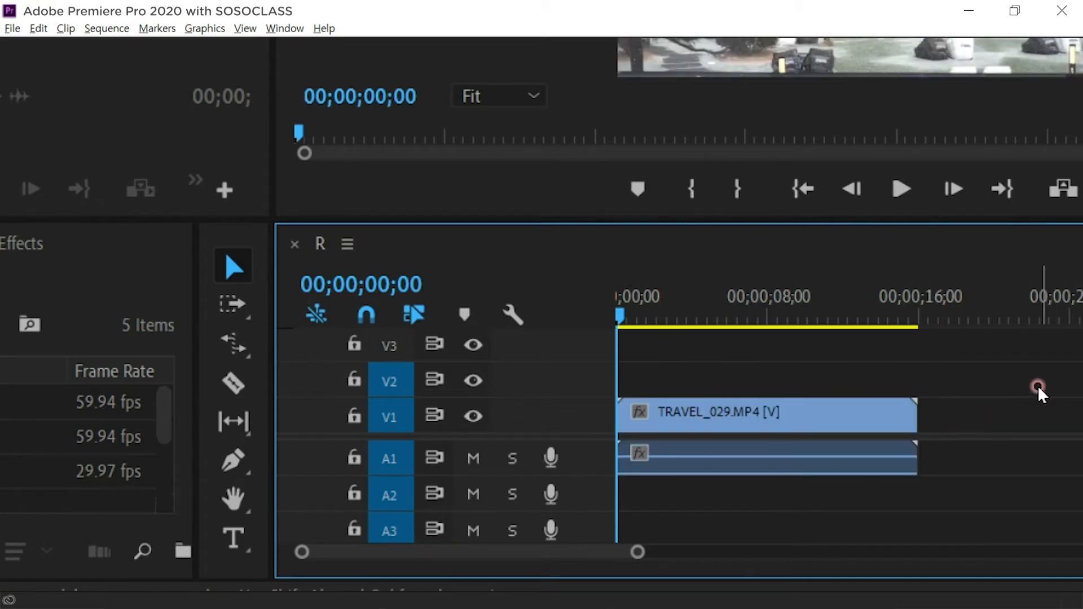
# Compress TRAVEL_029.MP4 to about 5 seconds with the Rate Stretch tool, then deselect it.
pyautogui.press('b')
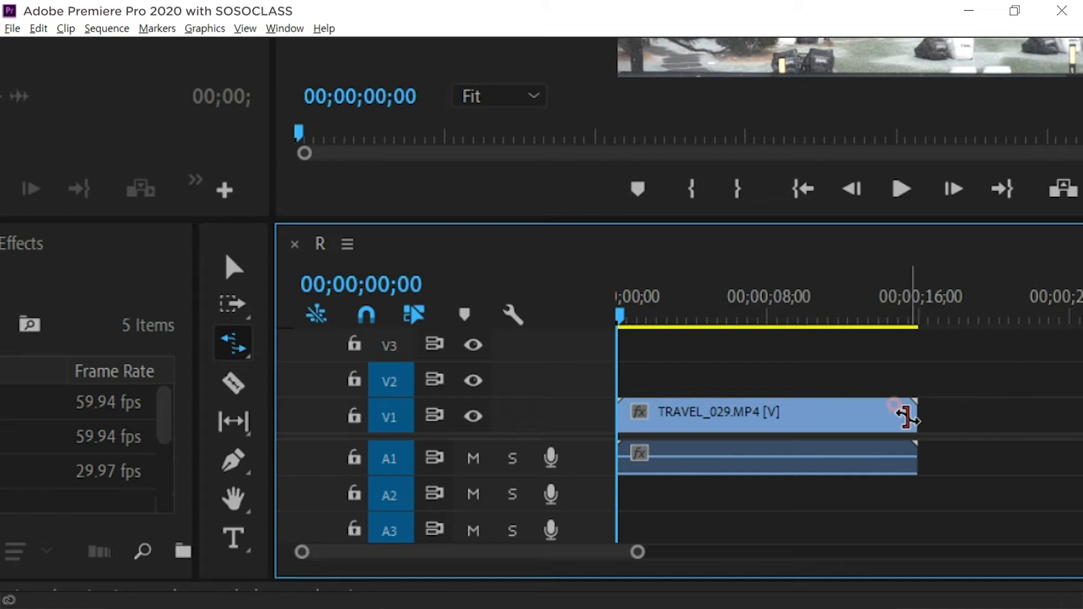
pyautogui.moveTo(904, 416); pyautogui.dragTo(696, 416)
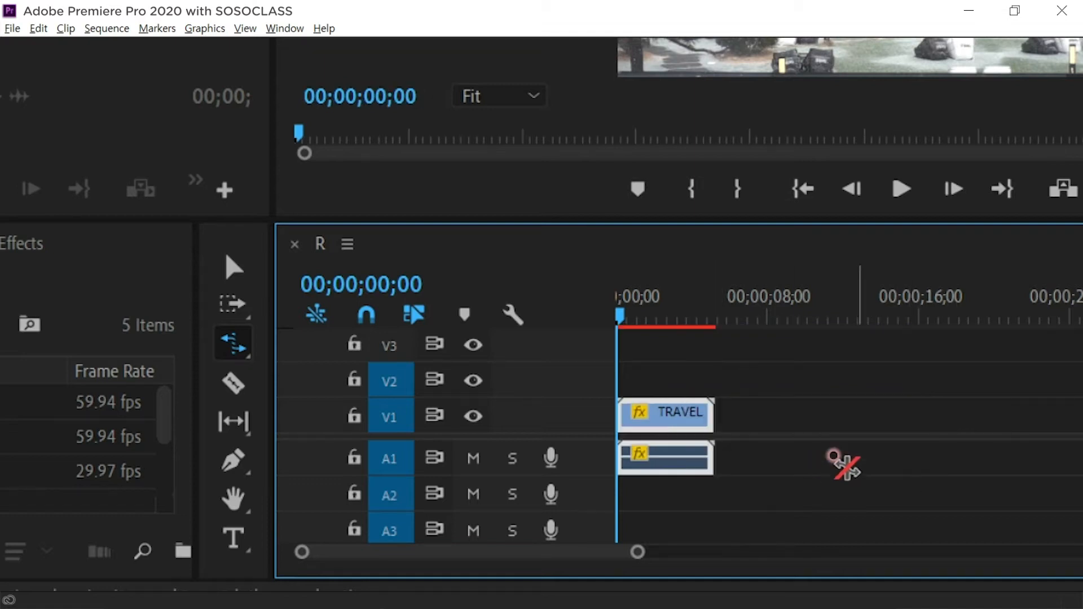
pyautogui.press('v')
pyautogui.click(745, 442)
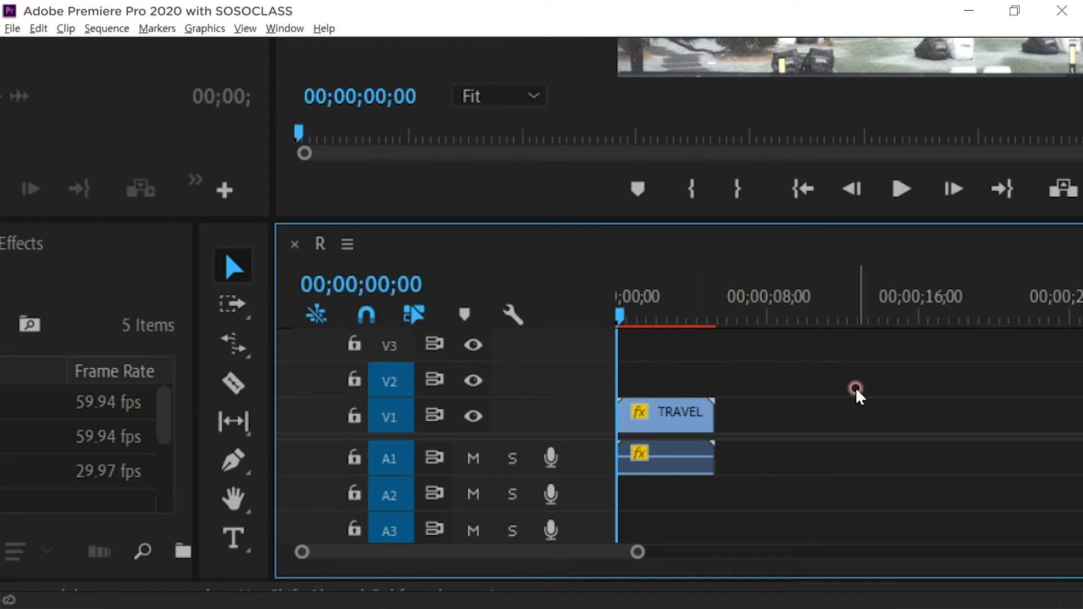
# Undo the rate stretch on TRAVEL_029.MP4 and scrub from the clip's end back to its start.
pyautogui.hotkey('ctrl', 'z')
pyautogui.click(917, 302)
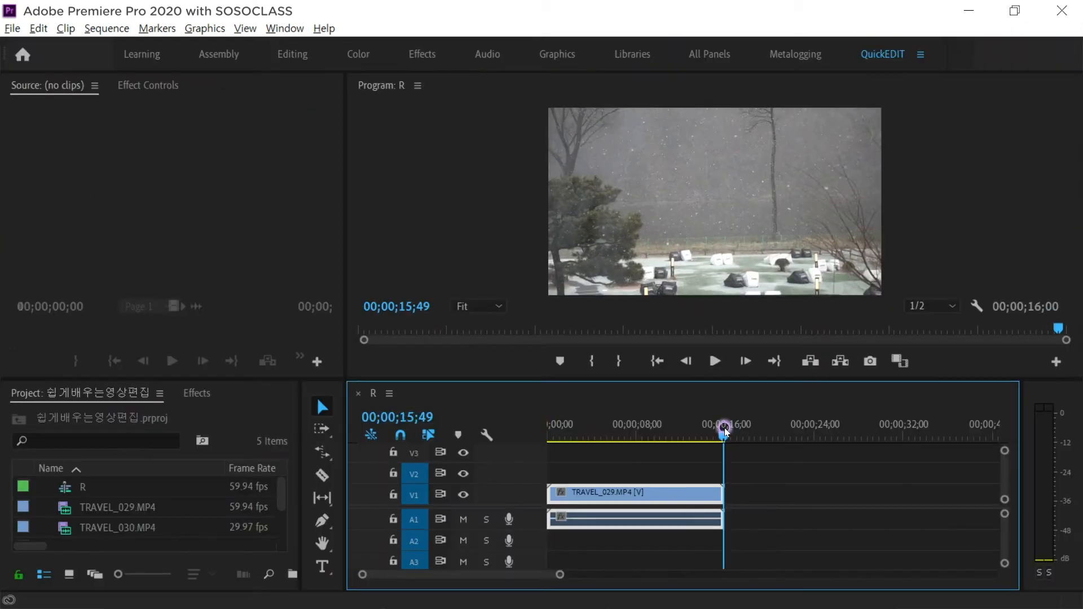
pyautogui.moveTo(568, 428); pyautogui.dragTo(531, 432)
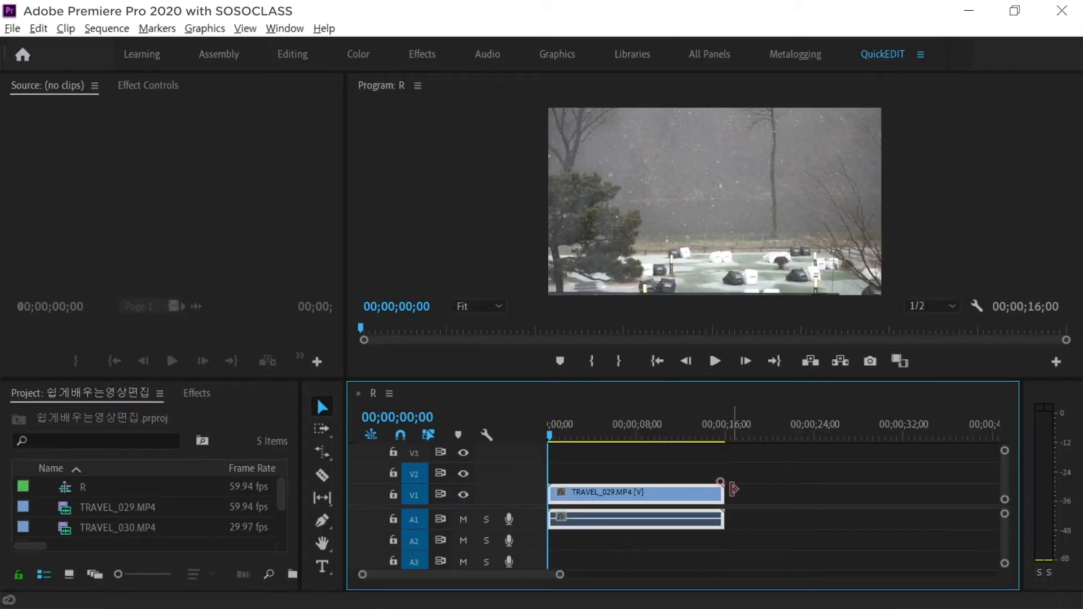
pyautogui.press('space')
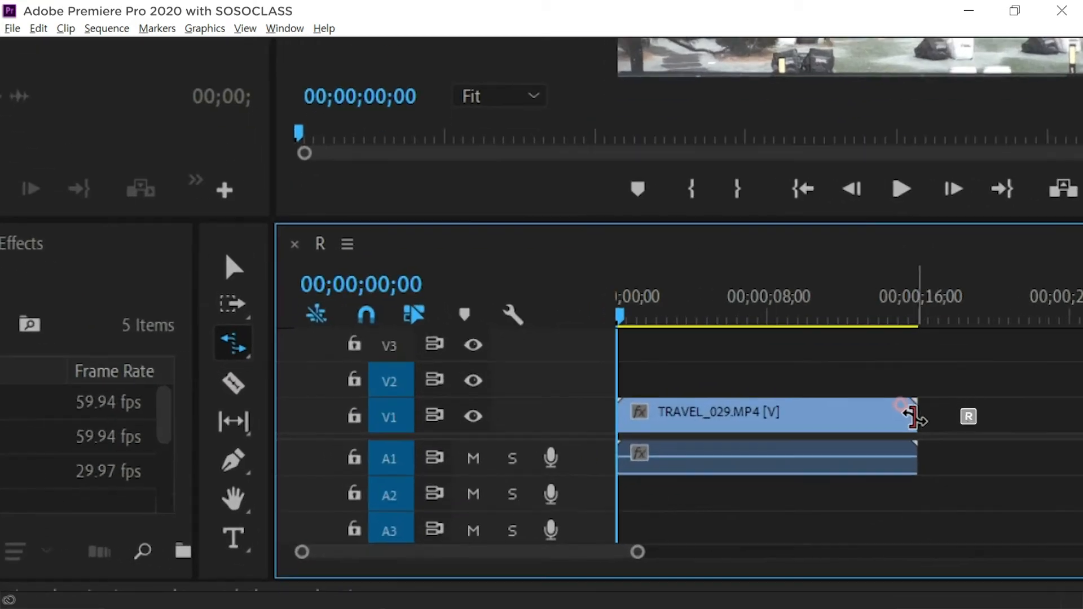
# Slow TRAVEL_029.MP4 to about 46% by stretching its end to about 34 seconds, and play it.
pyautogui.press('r')
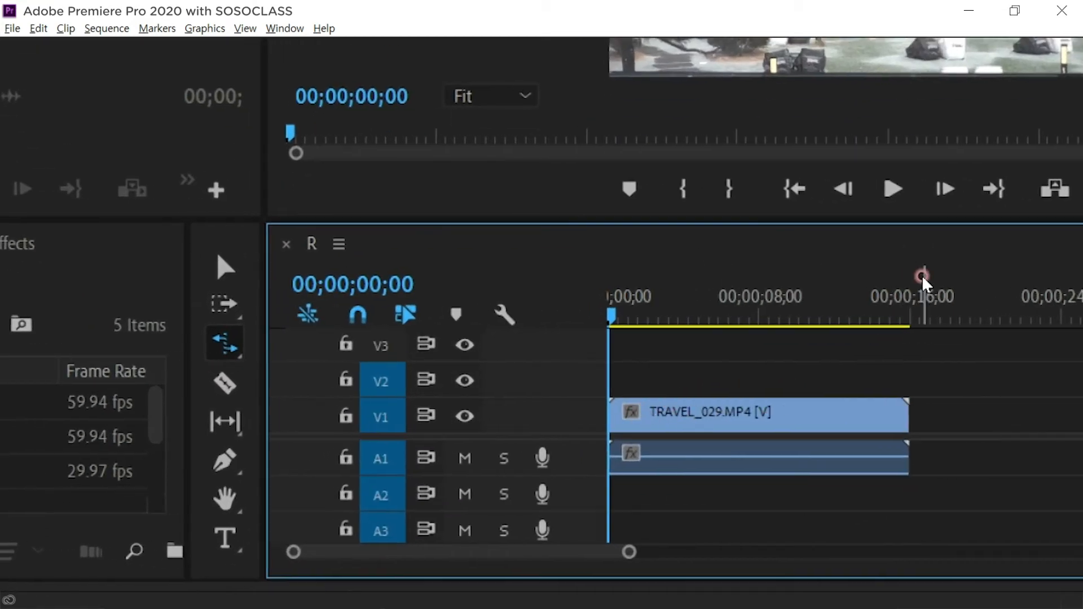
pyautogui.moveTo(829, 388); pyautogui.dragTo(1055, 365)
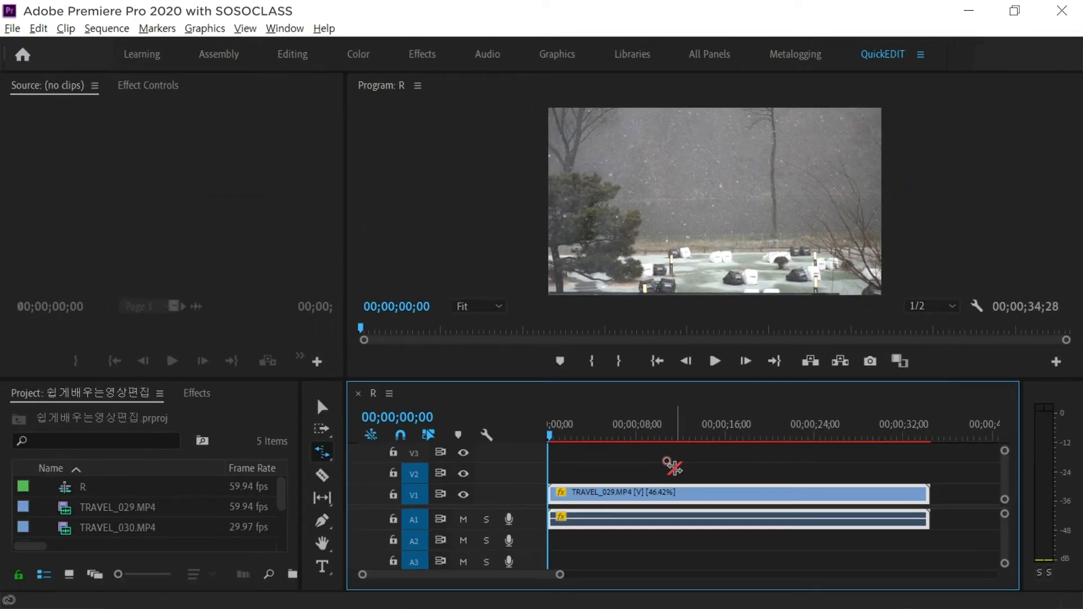
pyautogui.press('space')
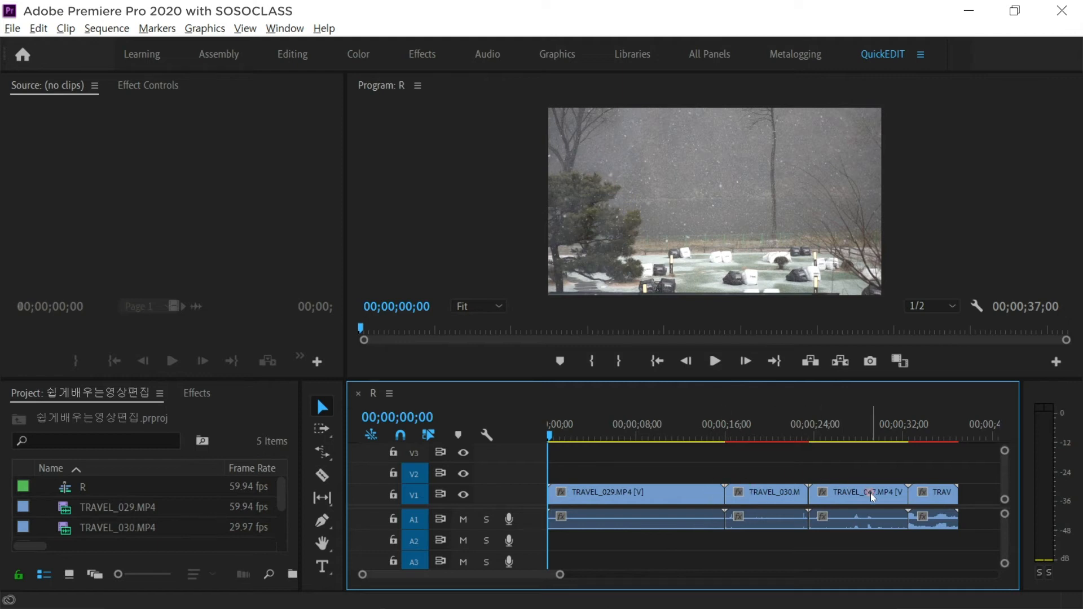
# Move the clips following TRAVEL_029.MP4 later on the timeline and rate stretch TRAVEL_029.MP4 into the gap, at about 49% speed.
pyautogui.press('b')
pyautogui.moveTo(720, 495); pyautogui.dragTo(962, 494)
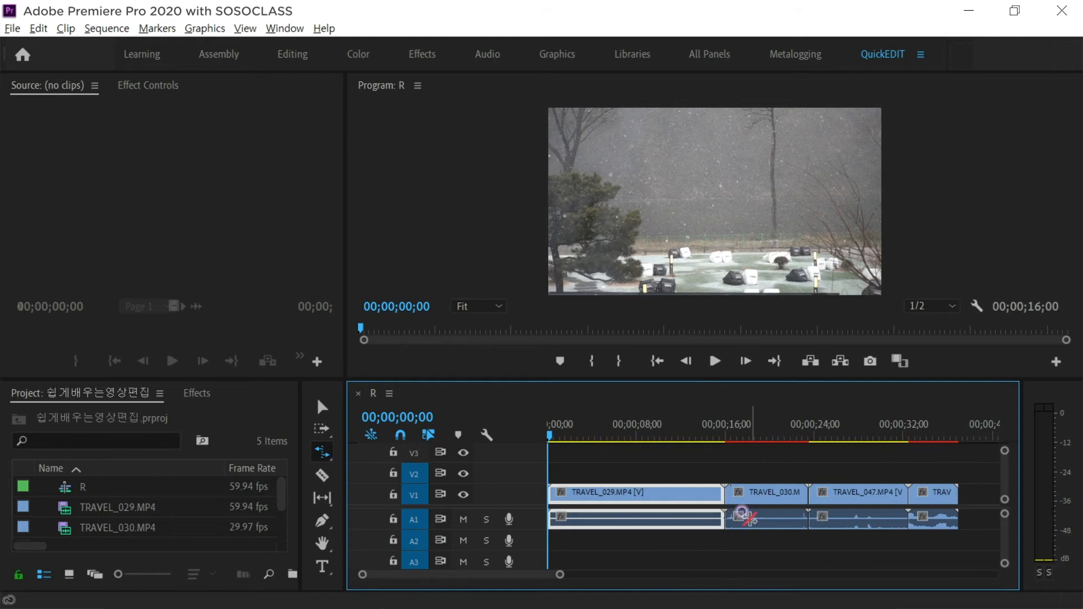
pyautogui.press('v')
pyautogui.moveTo(761, 471); pyautogui.dragTo(861, 523)
pyautogui.moveTo(765, 495); pyautogui.dragTo(947, 496)
pyautogui.press('b')
pyautogui.moveTo(722, 490); pyautogui.dragTo(918, 494)
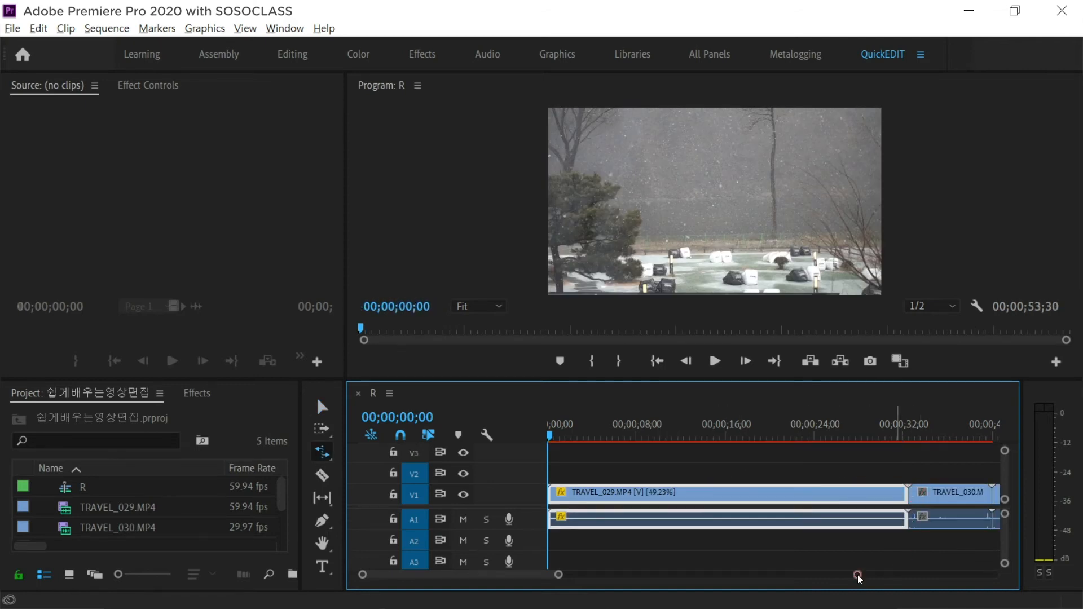
# Undo the stretch and the clip move, switch back to the Selection tool, and deselect all clips.
pyautogui.hotkey('ctrl', 'z')
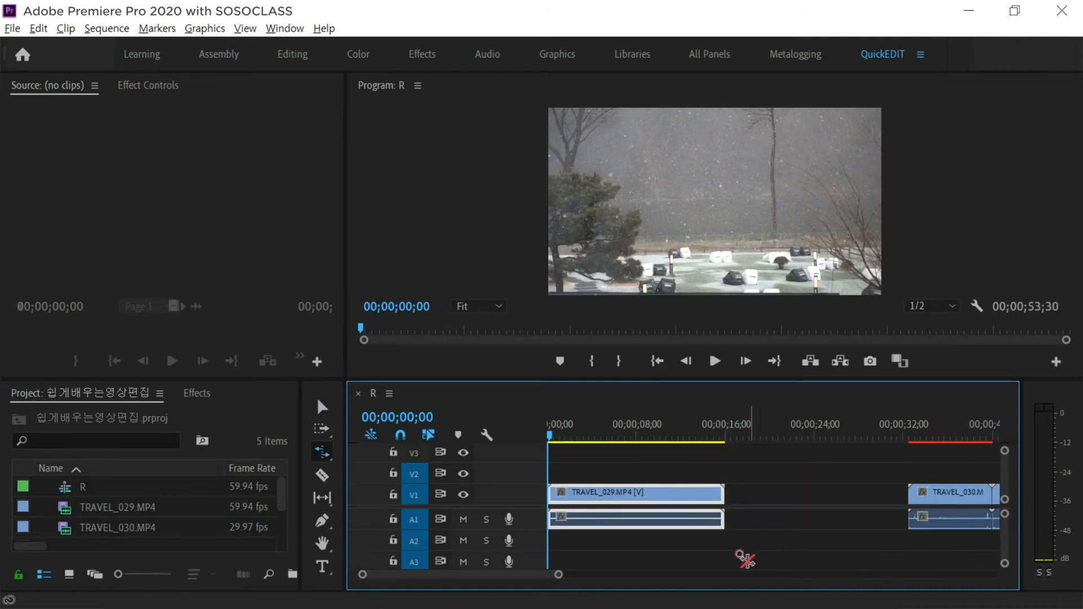
pyautogui.hotkey('ctrl', 'z')
pyautogui.press('v')
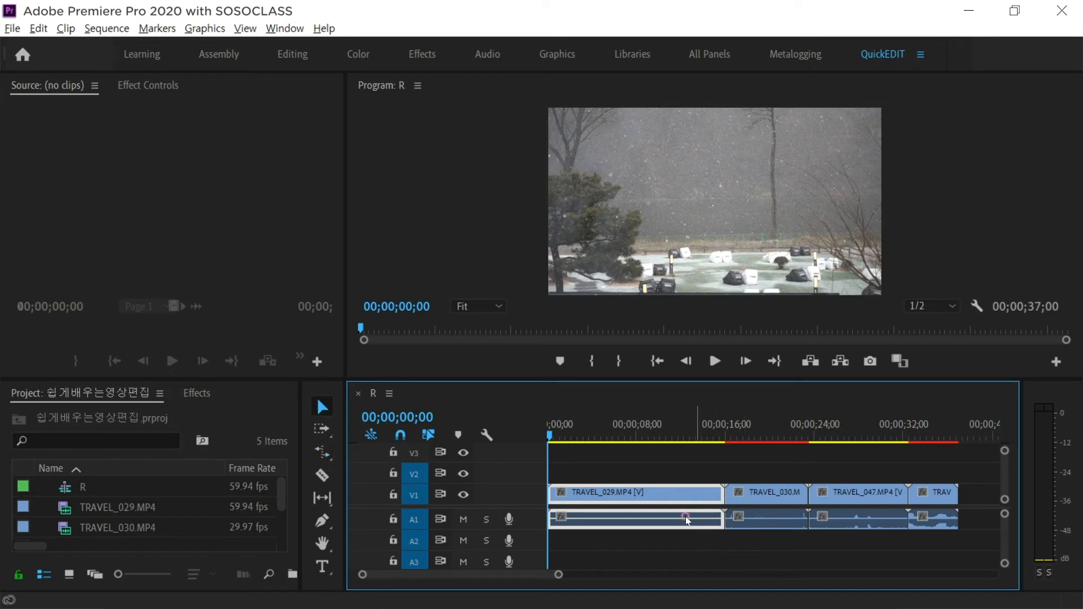
pyautogui.click(675, 473)
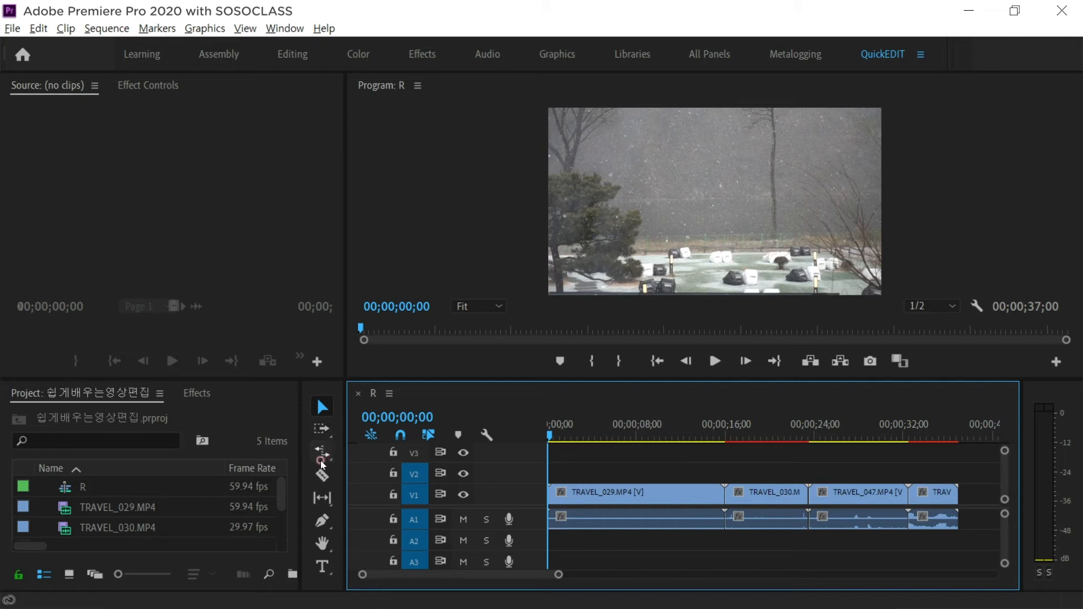
# Set the speed of the TRAVEL_029.MP4 clip to 50% in its Speed/Duration settings.
pyautogui.rightClick(636, 492)
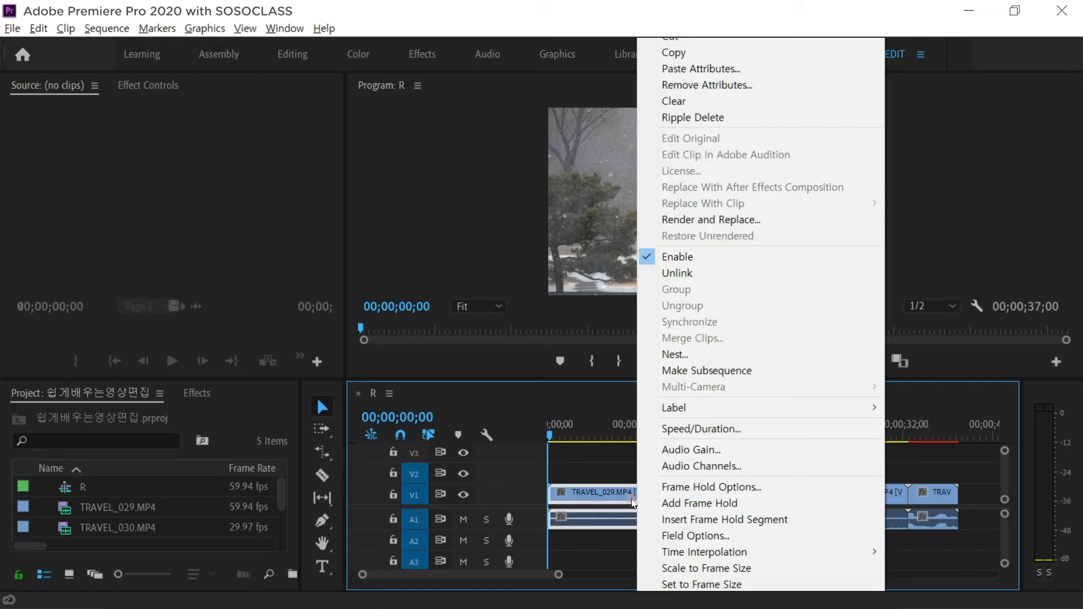
pyautogui.click(703, 429)
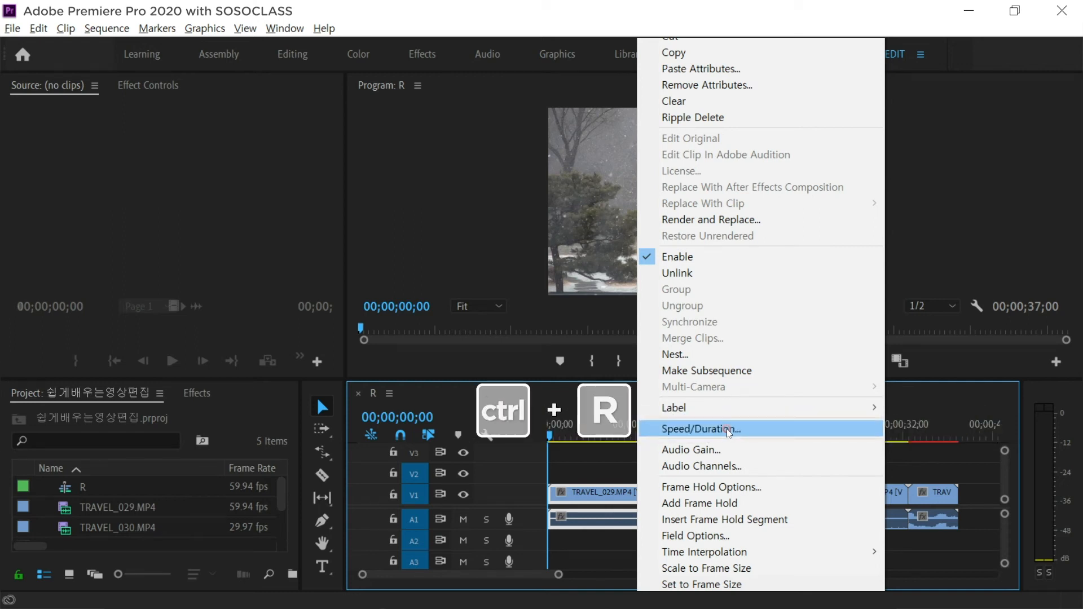
pyautogui.click(728, 429)
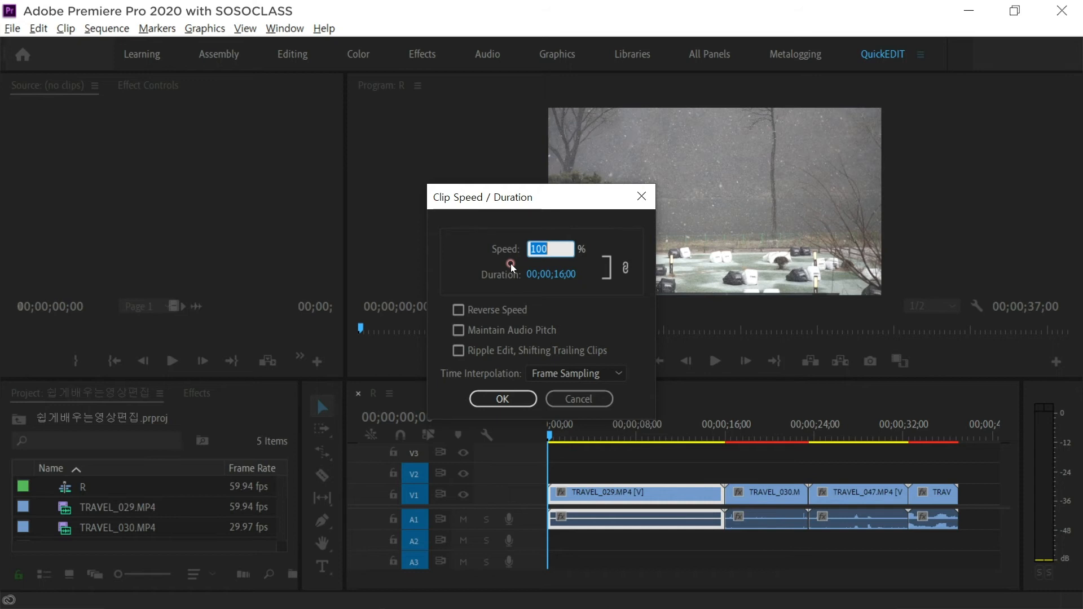
pyautogui.write('50')
pyautogui.click(503, 399)
pyautogui.click(579, 451)
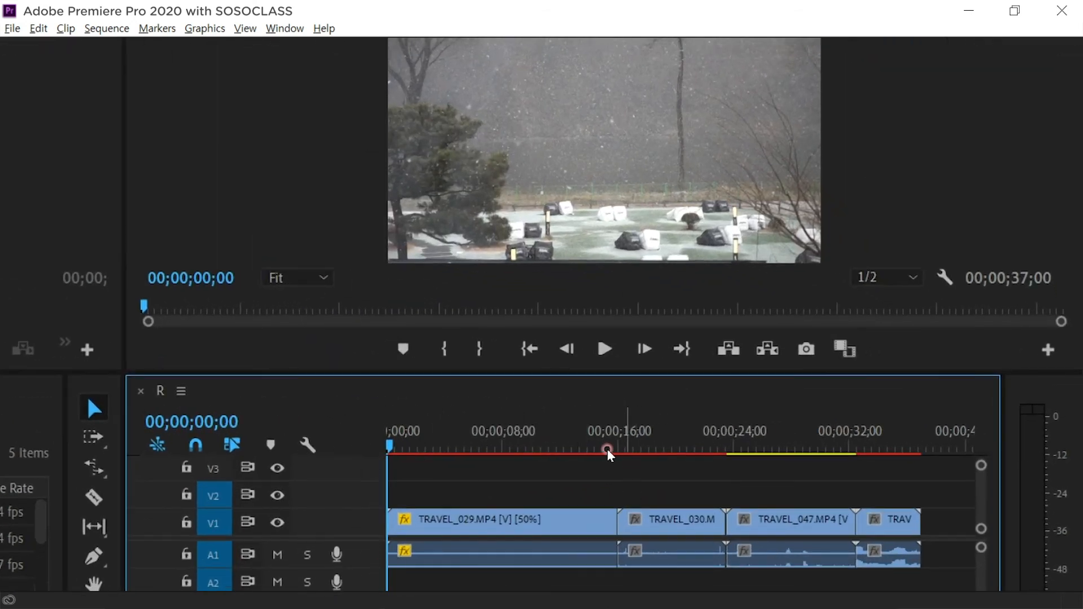
# Play the first four seconds of the slowed TRAVEL_029.MP4 clip to check the motion.
pyautogui.press('space')
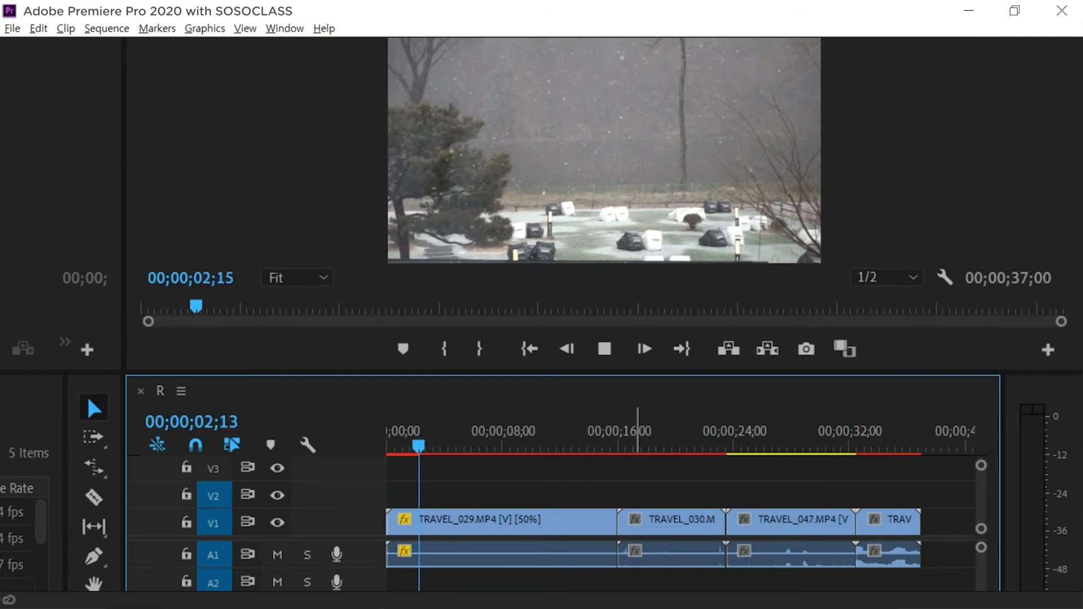
pyautogui.press('space')
pyautogui.press('d')
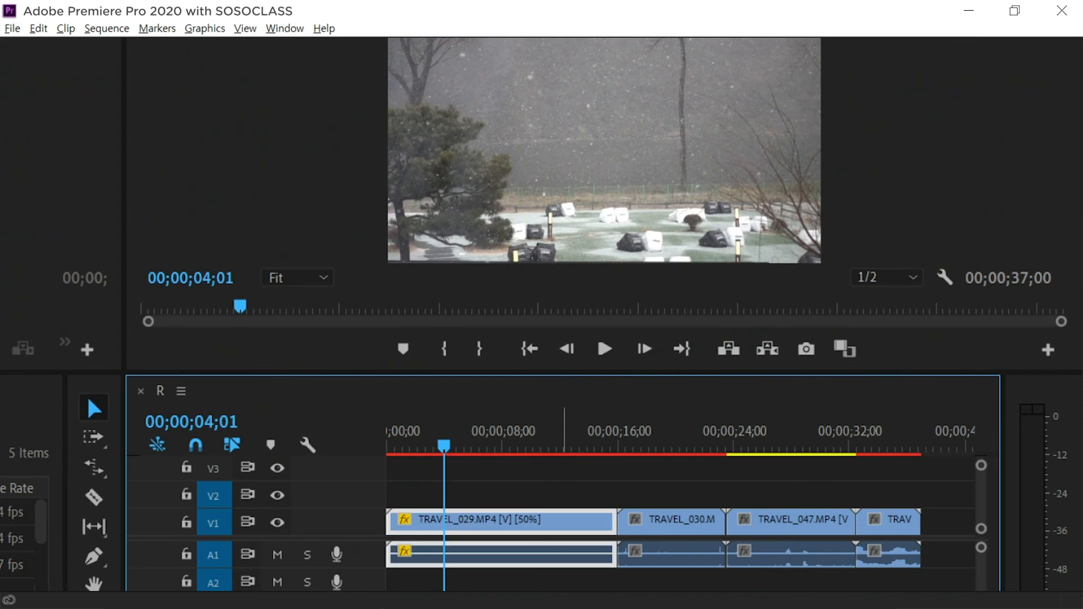
pyautogui.click(573, 590)
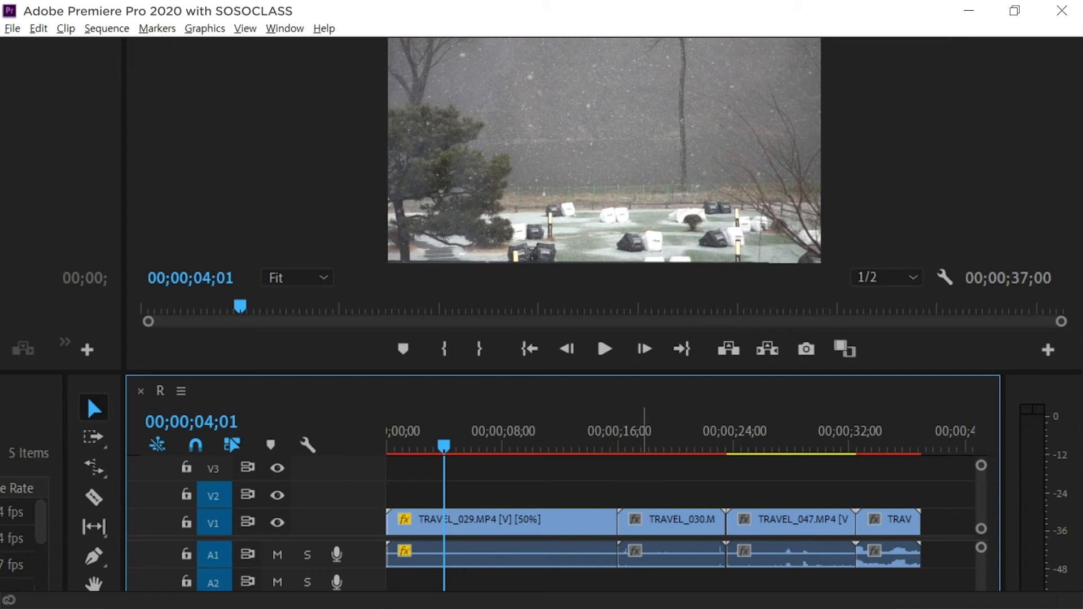
# Undo the 50% speed change on TRAVEL_029.MP4.
pyautogui.hotkey('ctrl', 'z')
pyautogui.hotkey('ctrl', 'shift', 'z')
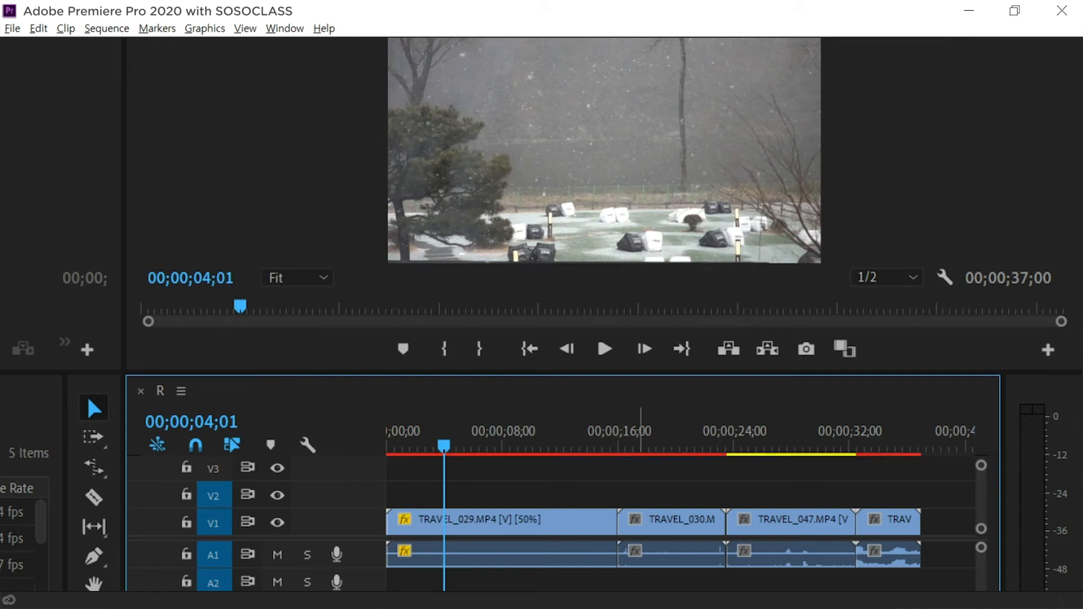
pyautogui.click(447, 524)
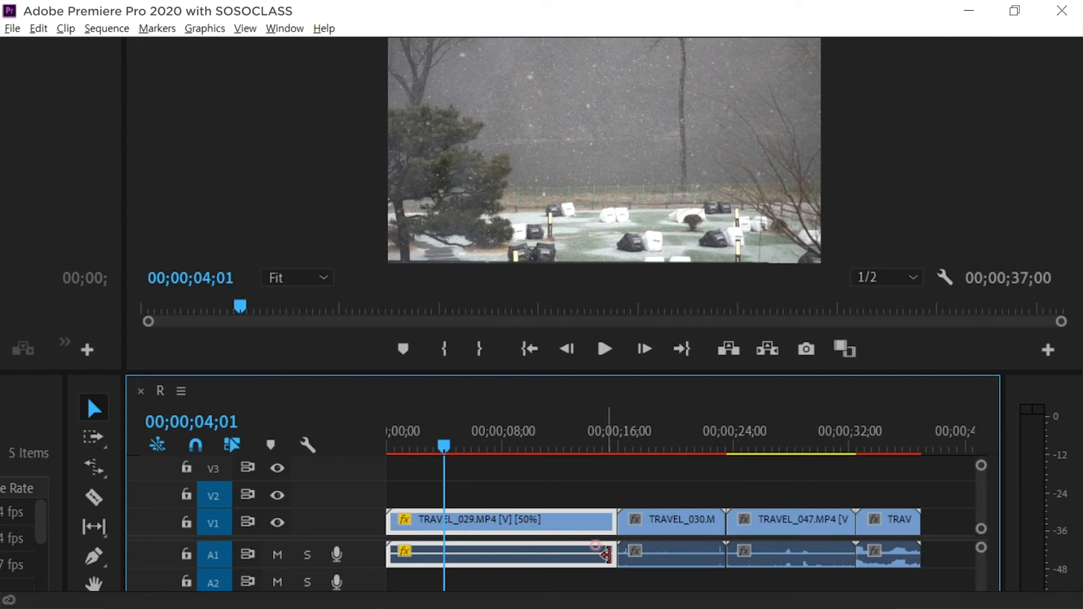
pyautogui.click(672, 583)
pyautogui.hotkey('ctrl', 'z')
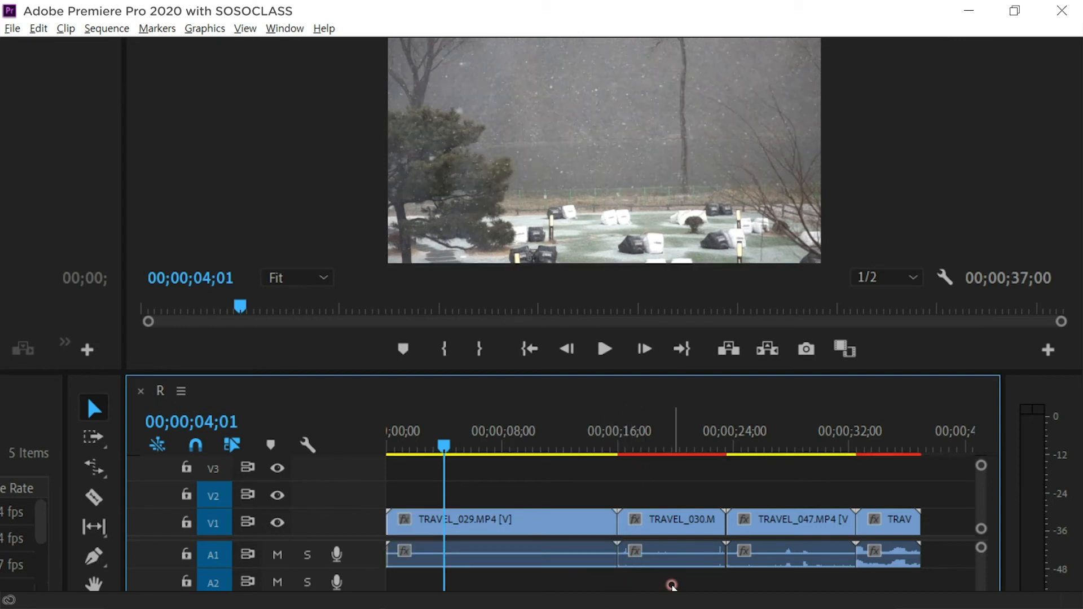
# Set the TRAVEL_029.MP4 clip's speed to 50% with Ripple Edit, Shifting Trailing Clips enabled, and deselect the clip.
pyautogui.click(541, 525)
pyautogui.hotkey('ctrl', 'r')
pyautogui.click(398, 195)
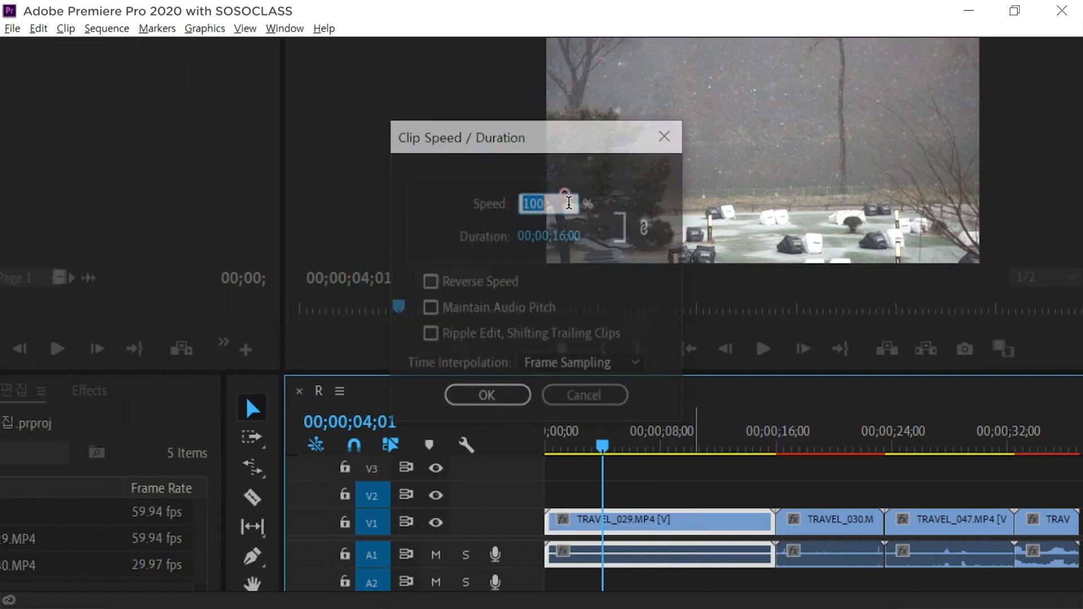
pyautogui.write('50')
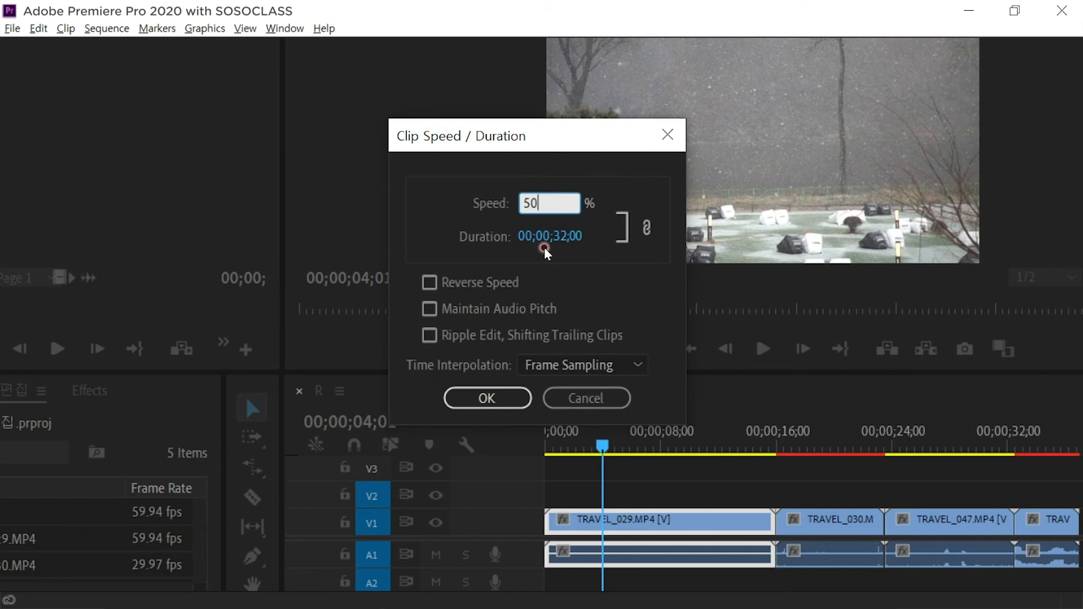
pyautogui.click(505, 335)
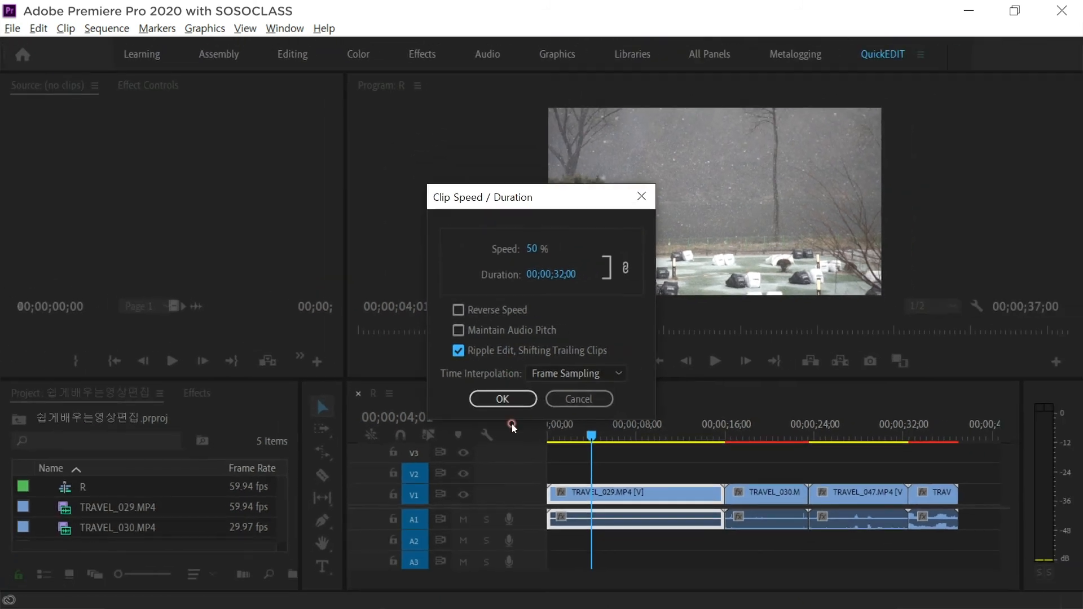
pyautogui.click(514, 399)
pyautogui.click(925, 452)
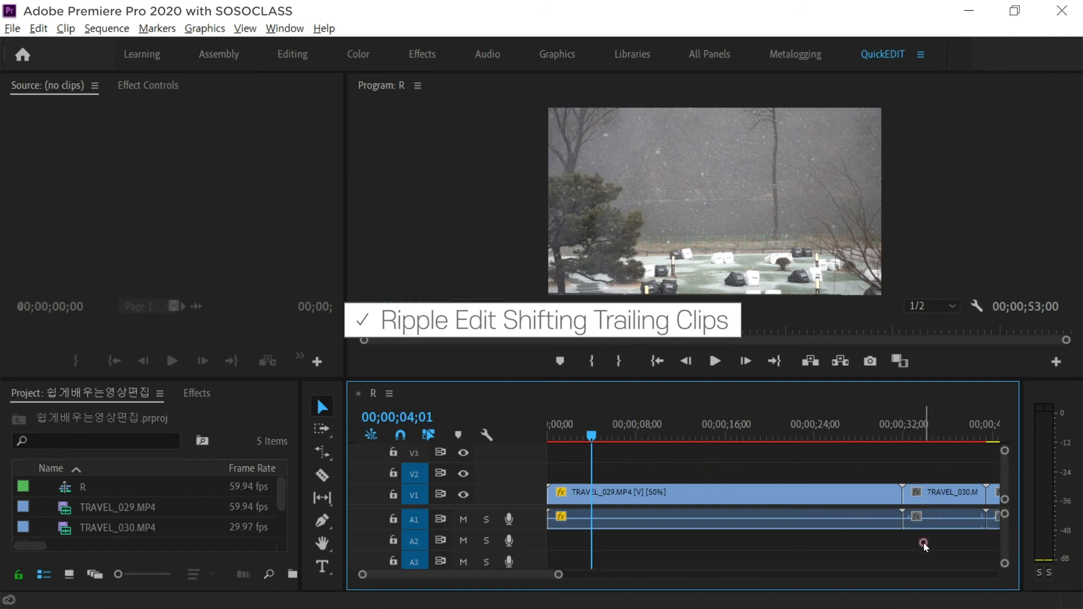
# Play the slowed TRAVEL_029.MP4 clip from the four-second mark to check its motion.
pyautogui.press('space')
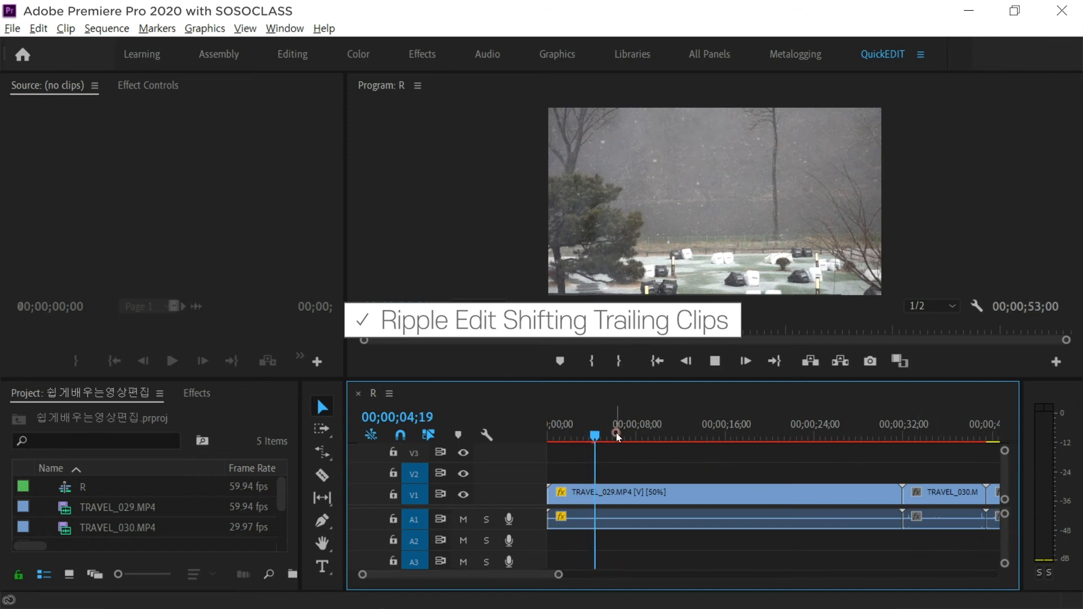
pyautogui.click(597, 498)
pyautogui.click(623, 461)
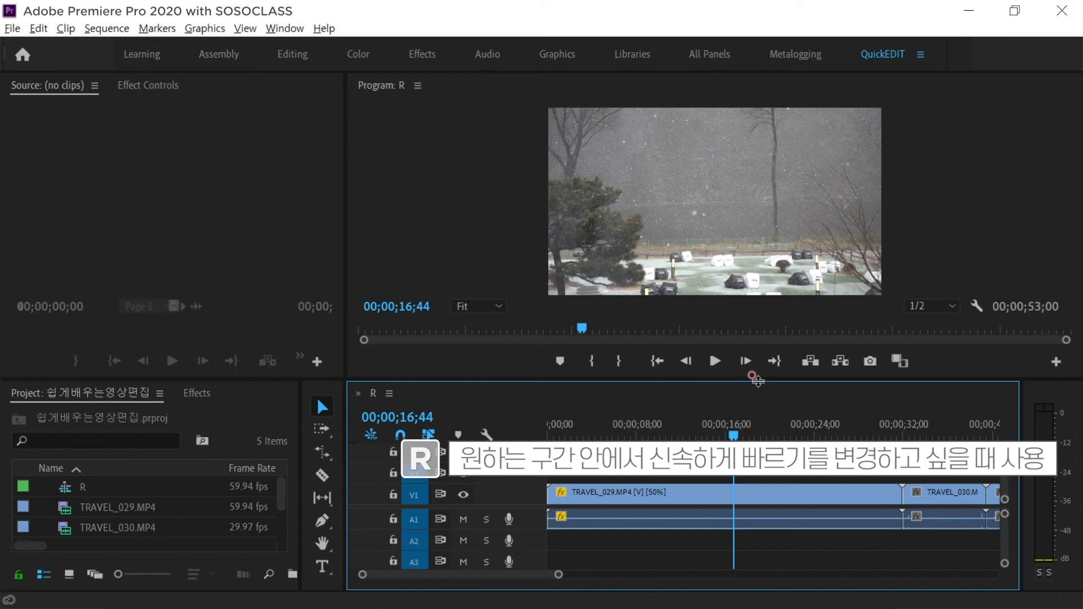
# Set the TRAVEL_029.MP4 clip's speed to 100%, keeping the trailing clips rippled.
pyautogui.click(742, 495)
pyautogui.hotkey('ctrl', 'r')
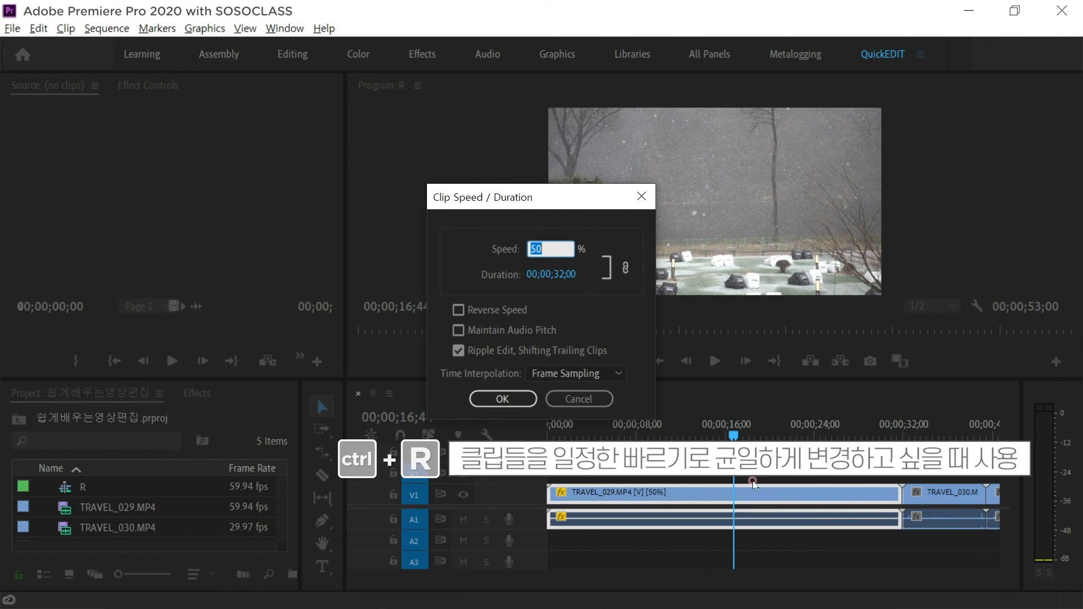
pyautogui.write('100')
pyautogui.press('Return')
# Select all four clips on the timeline and set their speed to 50% together, with trailing clips rippled.
pyautogui.moveTo(936, 448); pyautogui.dragTo(650, 545)
pyautogui.press('-')
pyautogui.press('-')
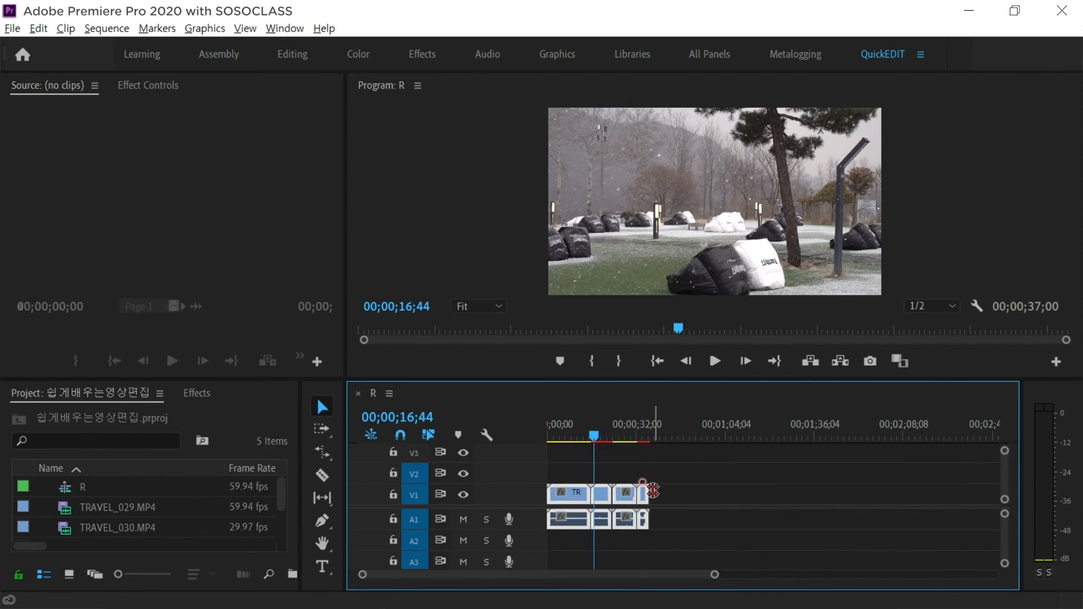
pyautogui.hotkey('ctrl', 'r')
pyautogui.write('50')
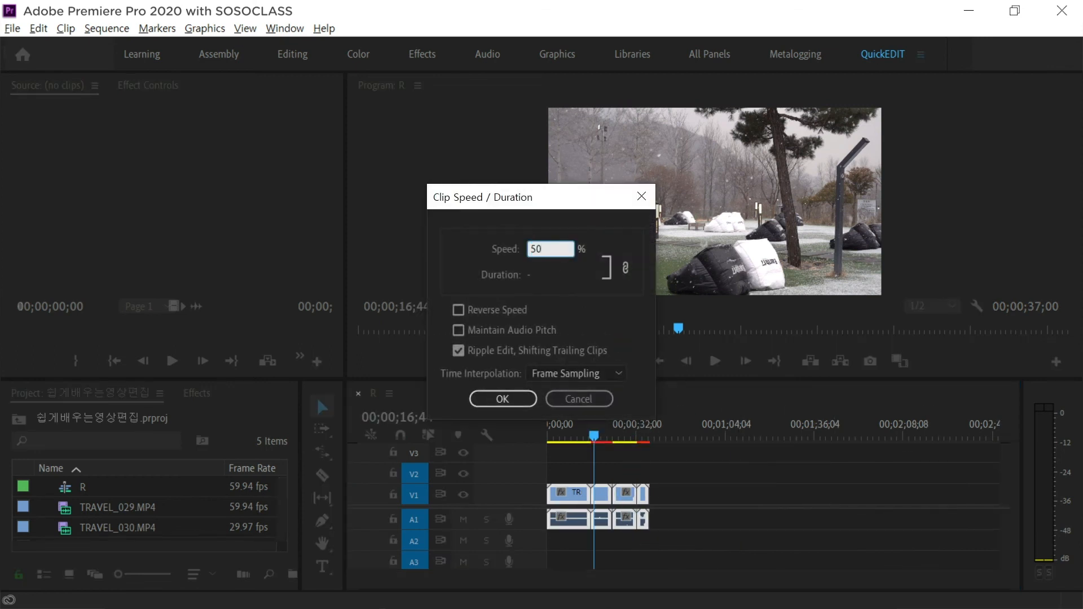
pyautogui.press('Return')
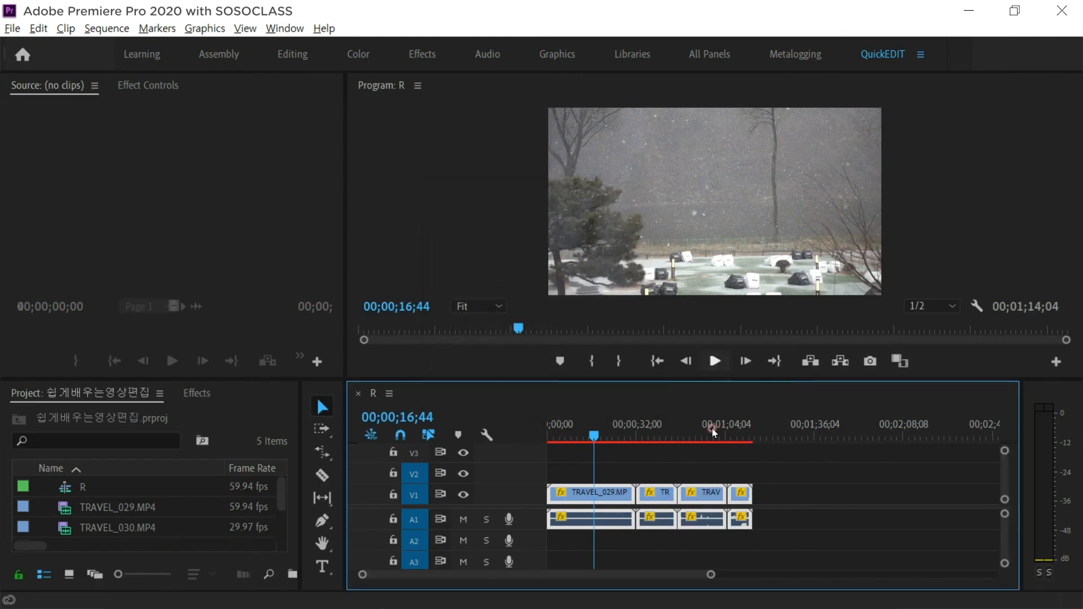
# Play the slowed sequence from shortly before the end of the TRAVEL_029.MP4 clip.
pyautogui.click(625, 423)
pyautogui.press('space')
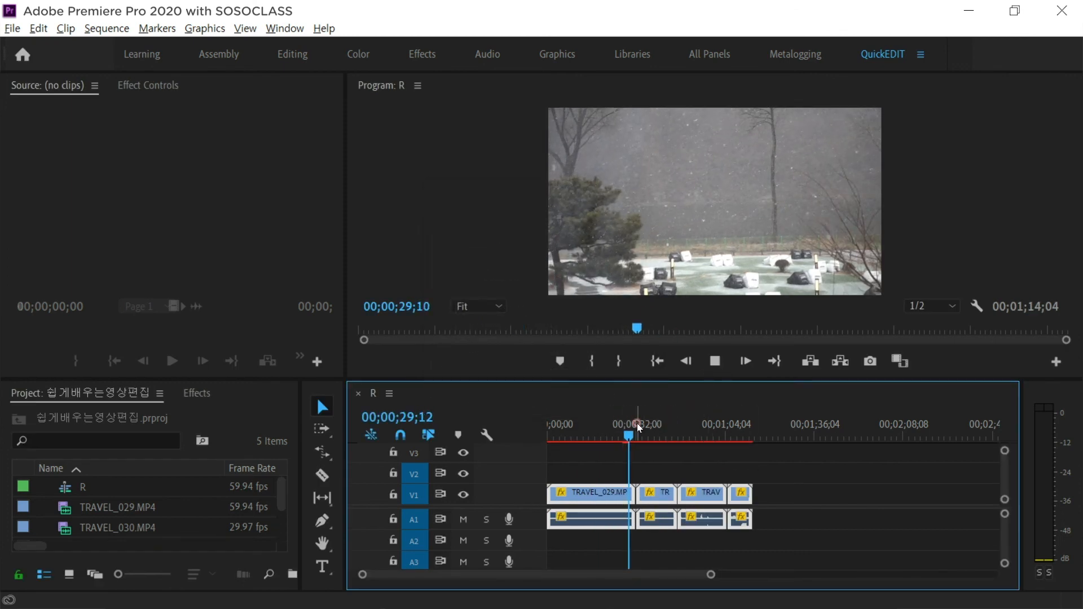